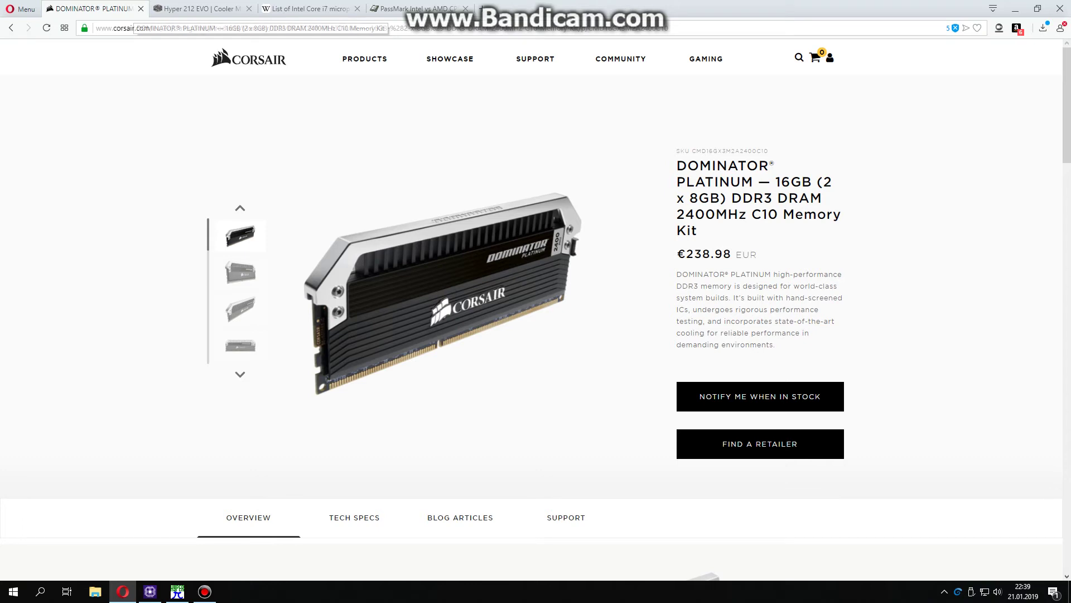
# - Close the Corsair memory, Cooler Master cooler and Wikipedia processor list pages, keeping the PassMark chart open, and minimize the browser
pyautogui.hotkey('ctrl', 'w')
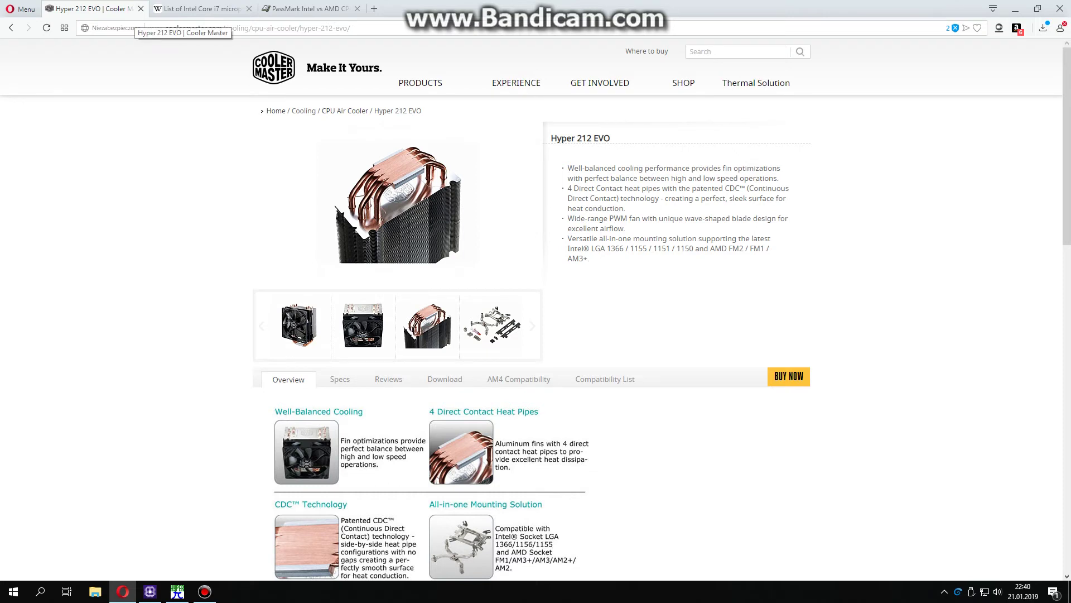
pyautogui.click(142, 9)
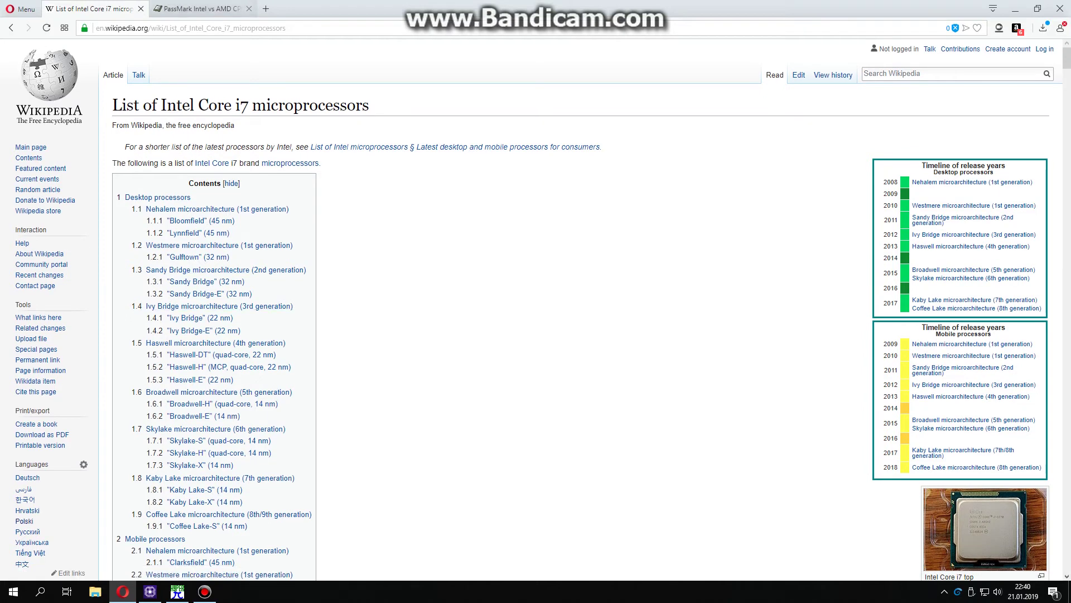
pyautogui.click(140, 9)
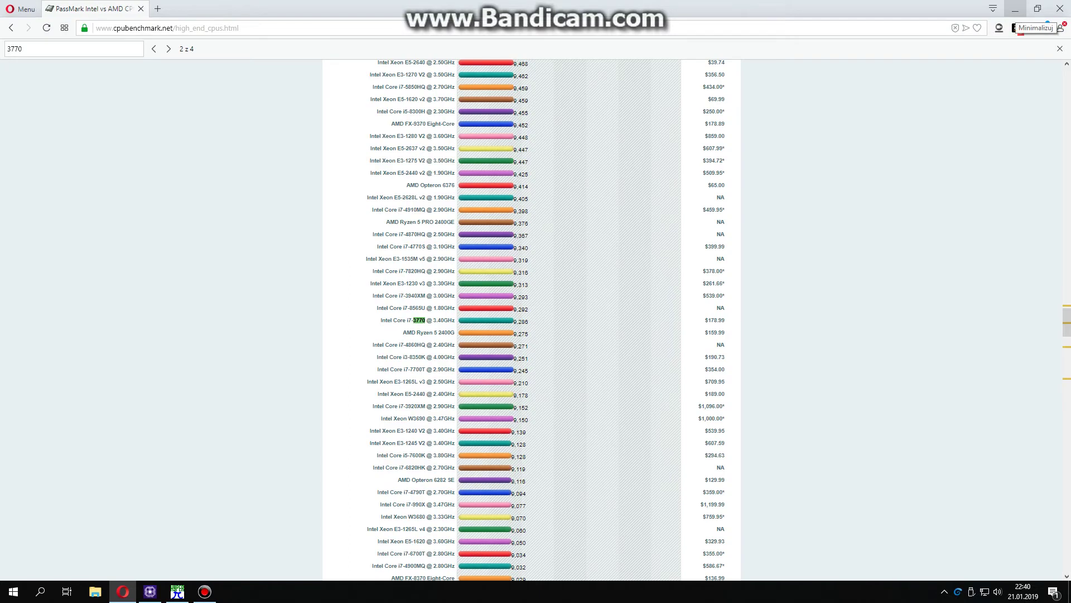
pyautogui.click(1015, 8)
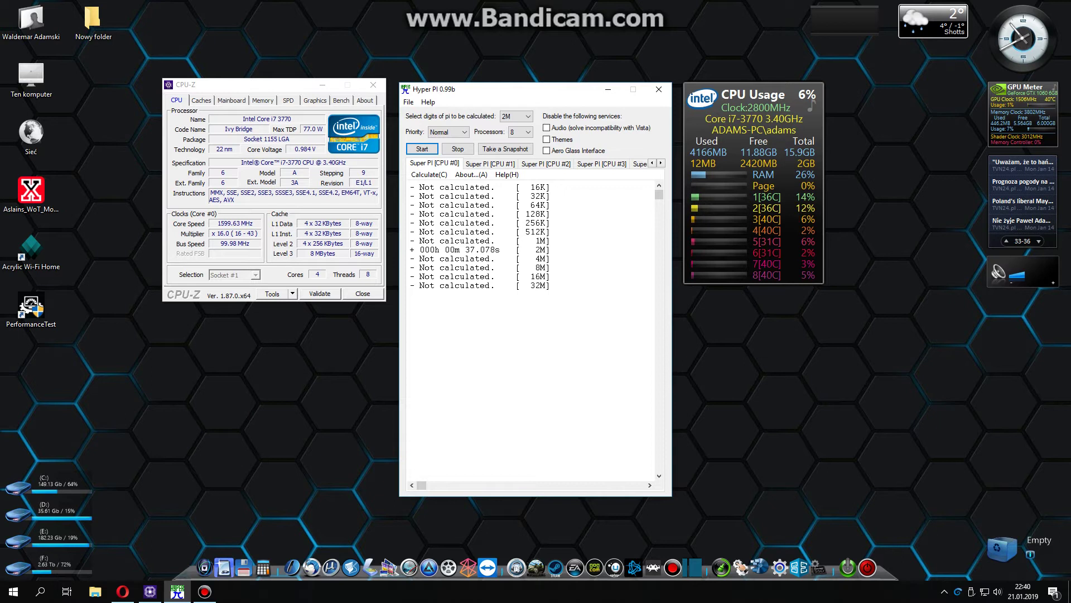
# - Review the memory, mainboard, cache and processor details in CPU-Z
pyautogui.click(263, 101)
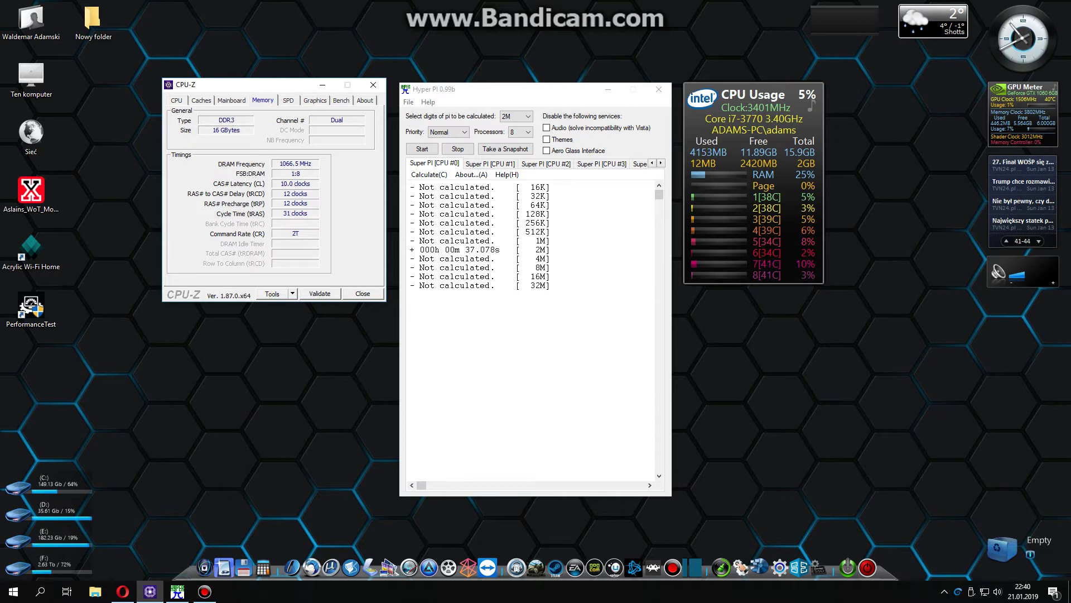
pyautogui.click(232, 100)
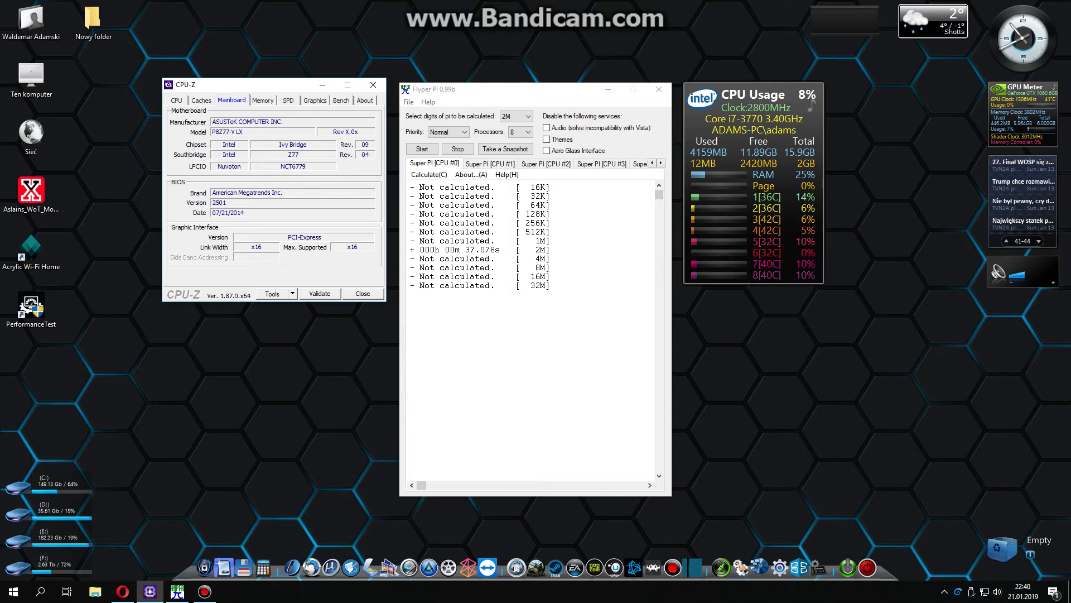
pyautogui.press('Left')
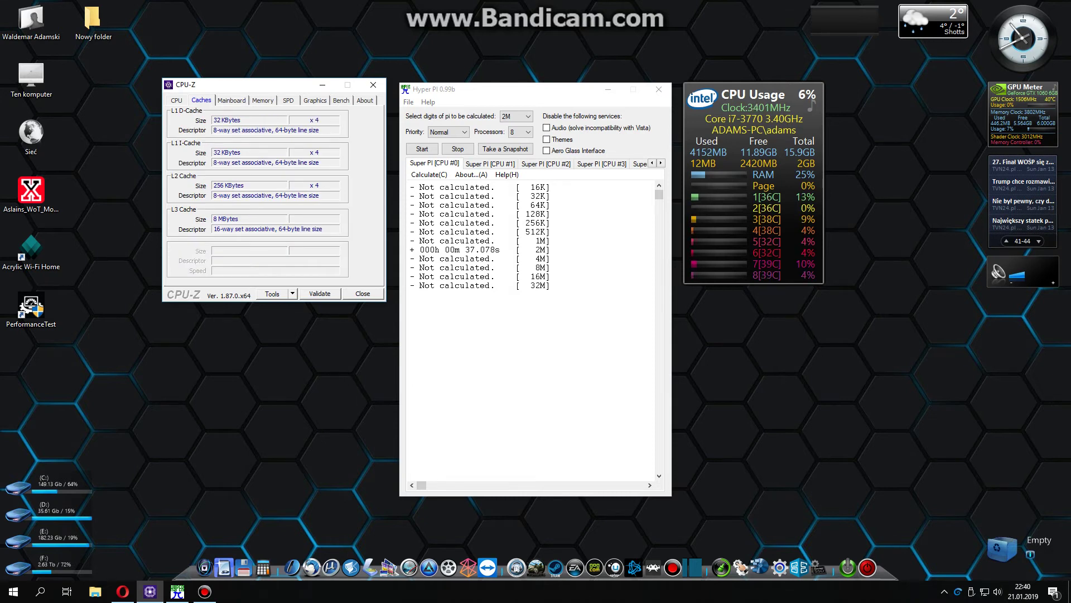
pyautogui.press('Left')
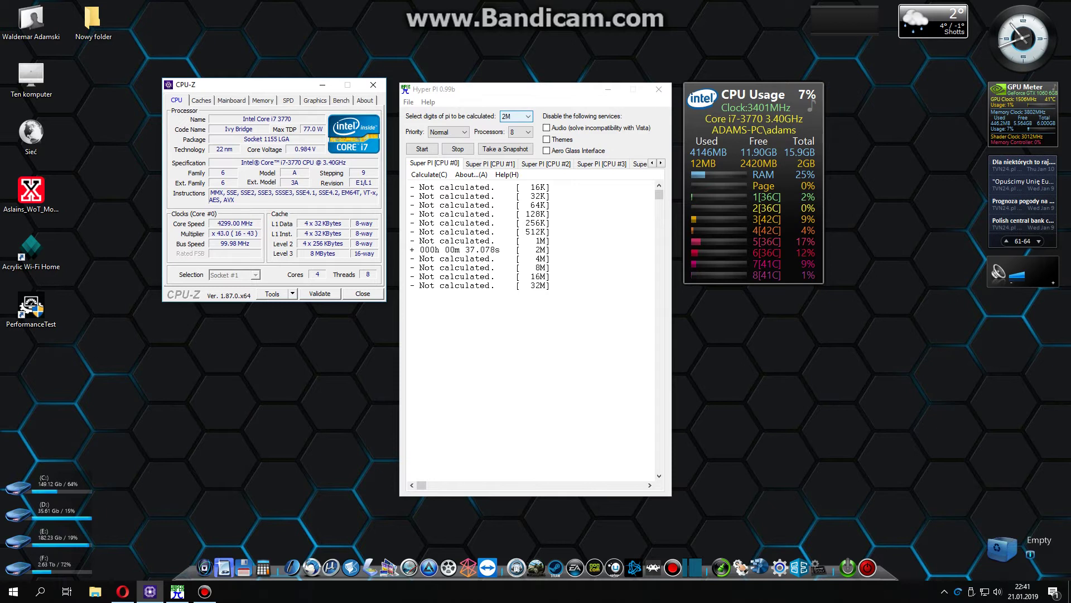
# - Run the 2M pi calculation in Hyper PI on 1 processor and dismiss the completion message
pyautogui.click(519, 132)
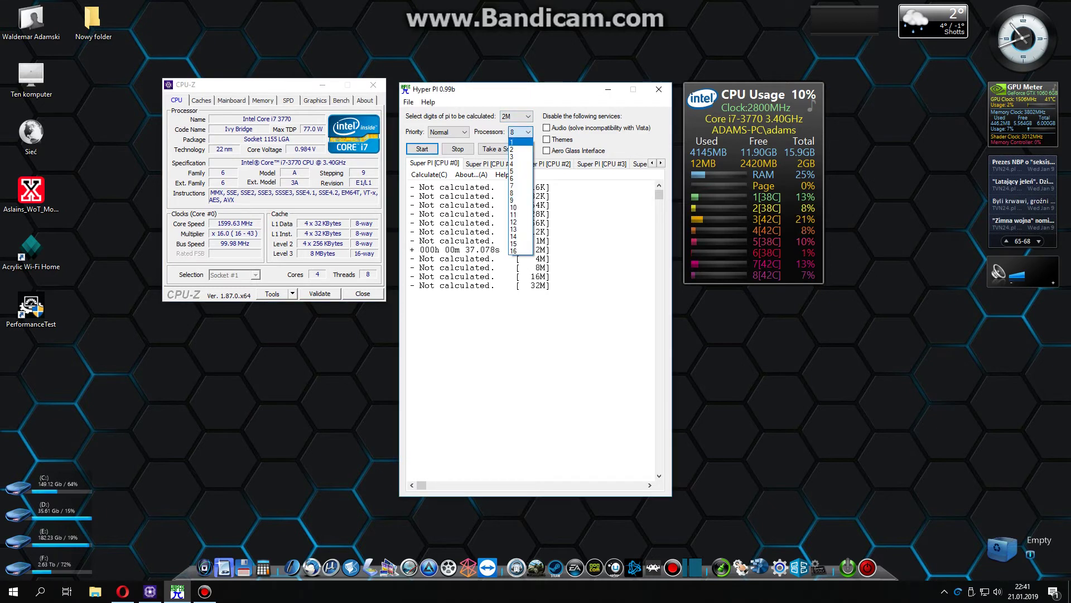
pyautogui.click(519, 142)
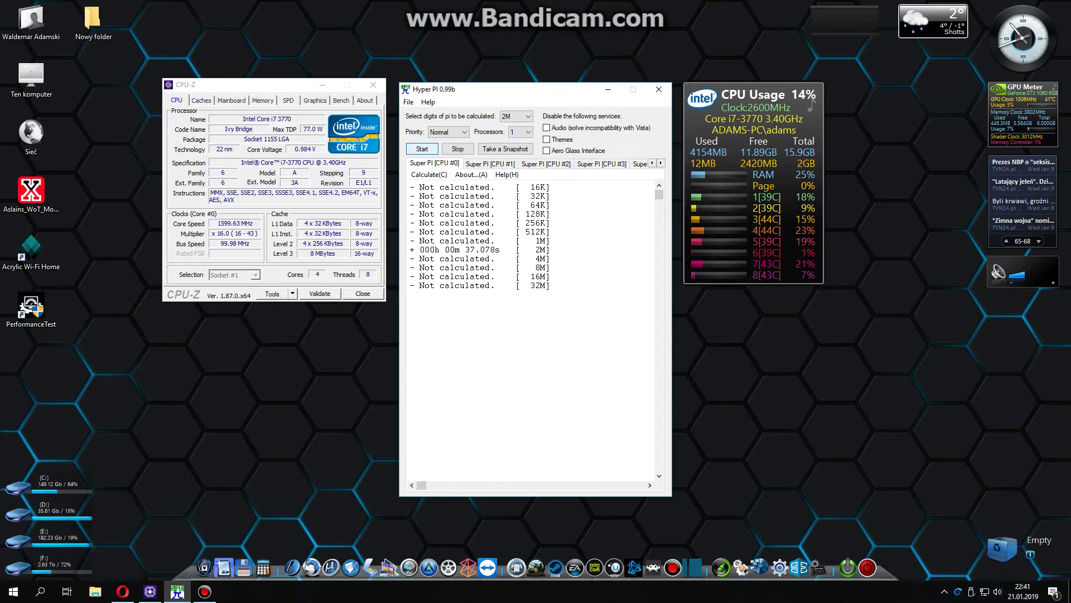
pyautogui.click(422, 149)
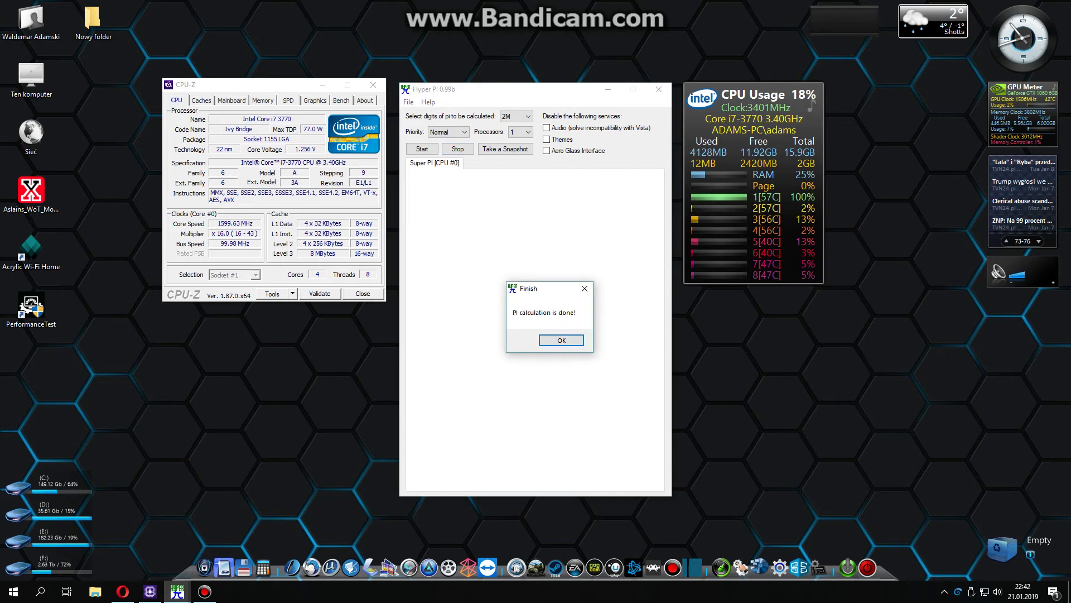
pyautogui.press('Return')
# - Set Hyper PI to 8 processors, run the 2M pi calculation, and dismiss the completion and results messages
pyautogui.click(520, 131)
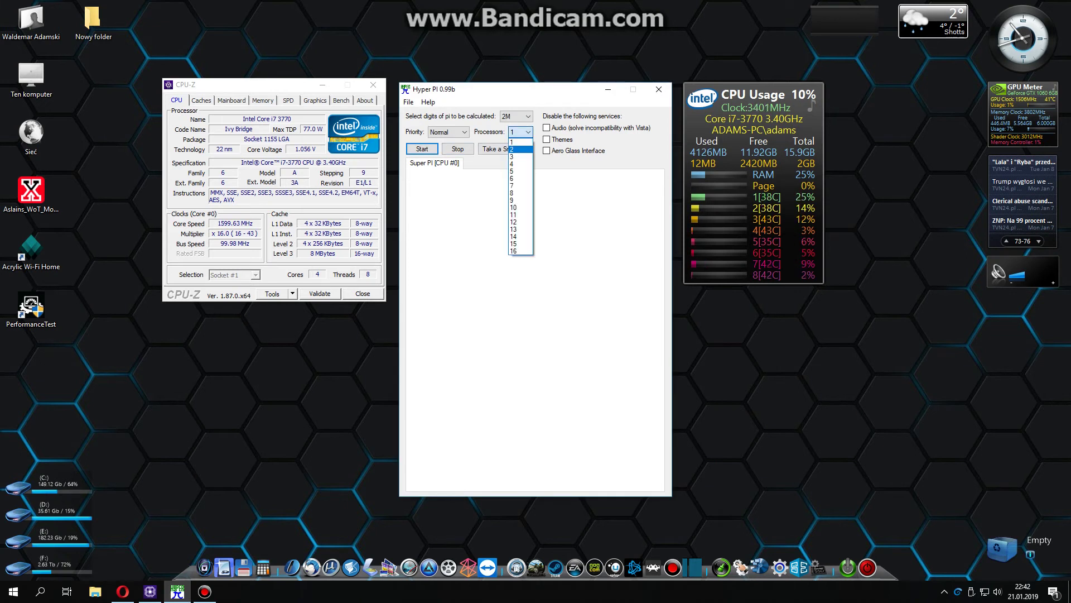
pyautogui.press('Return')
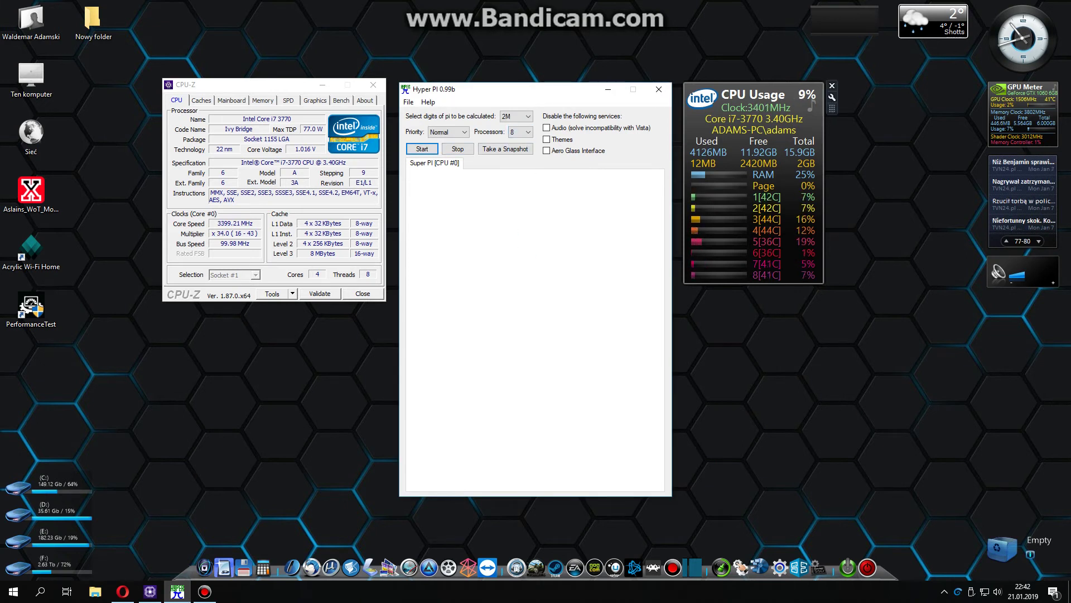
pyautogui.press('Return')
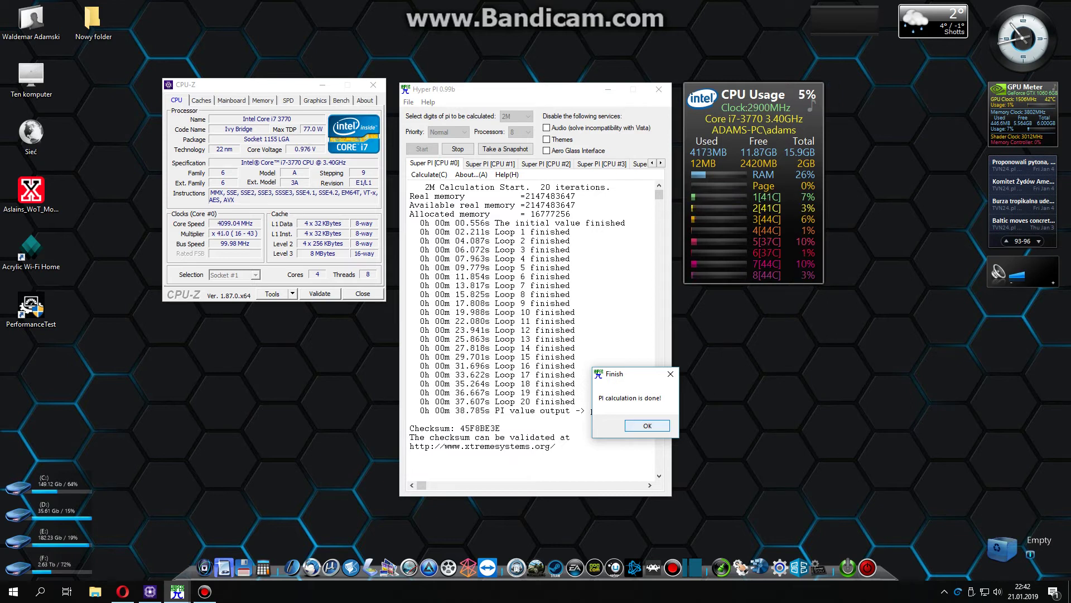
pyautogui.press('Return')
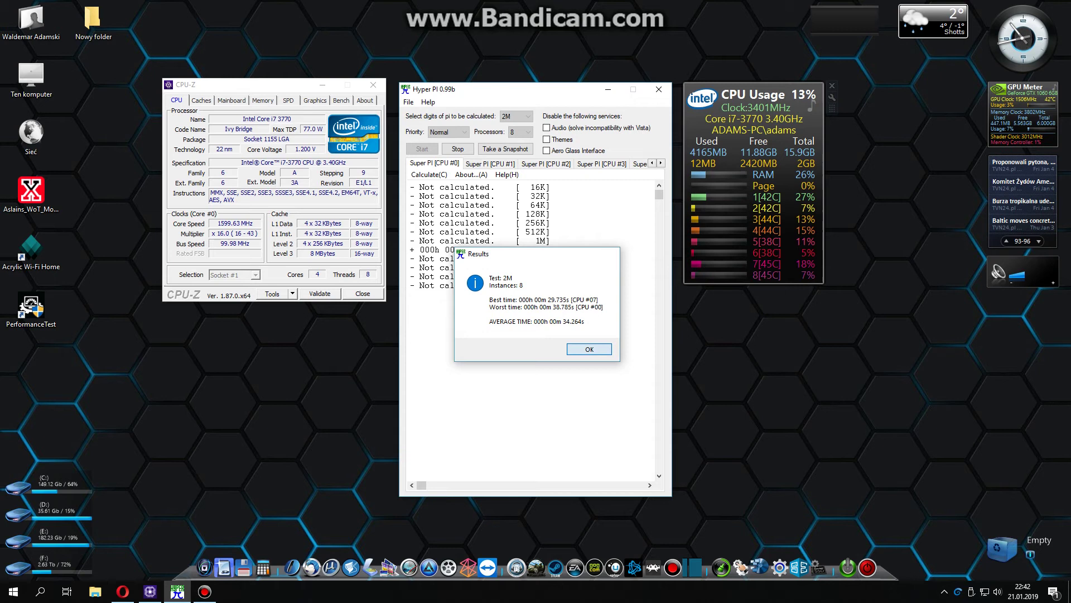
pyautogui.press('Return')
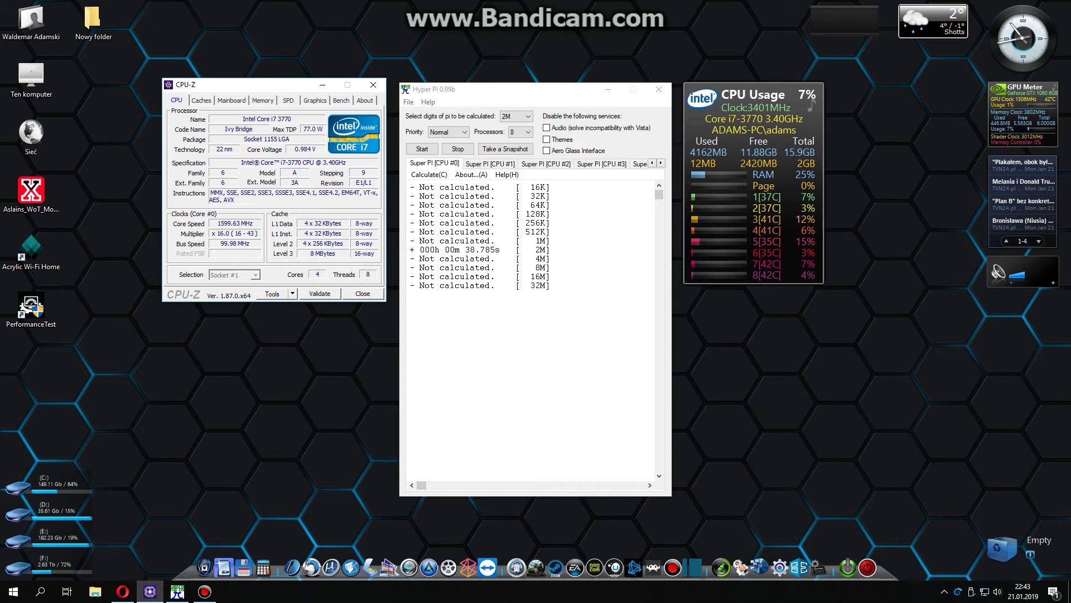
pyautogui.hotkey('alt', 'Tab')
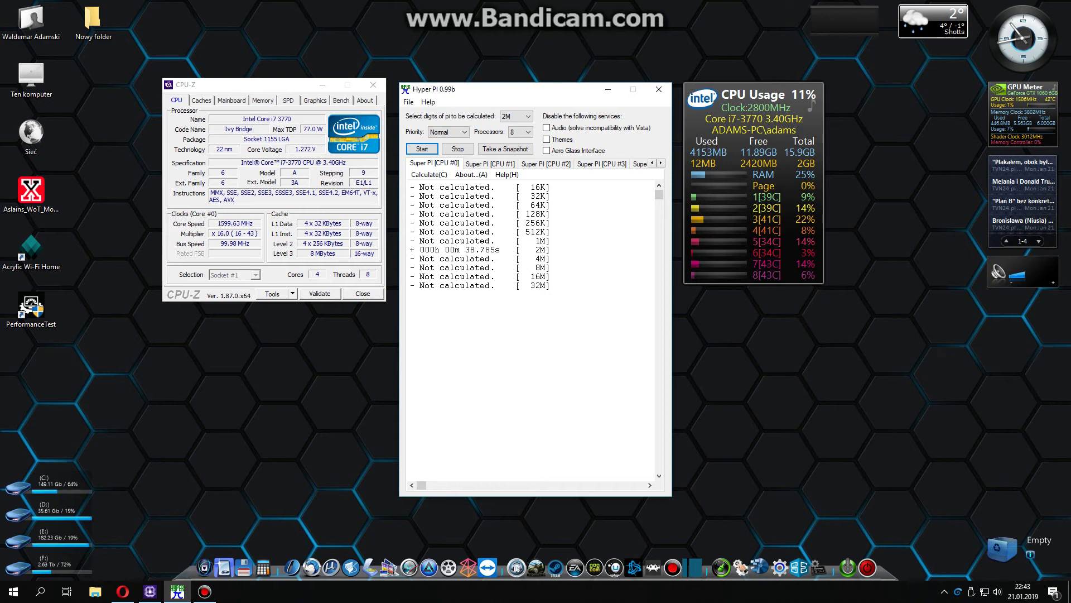
pyautogui.hotkey('alt', 'Tab')
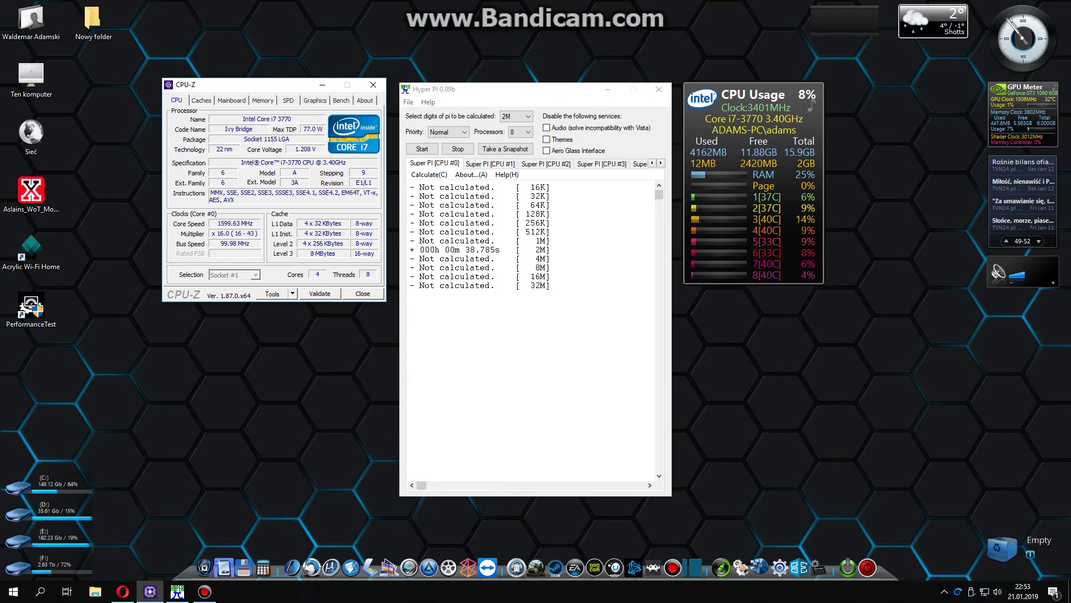
pyautogui.moveTo(57, 491)
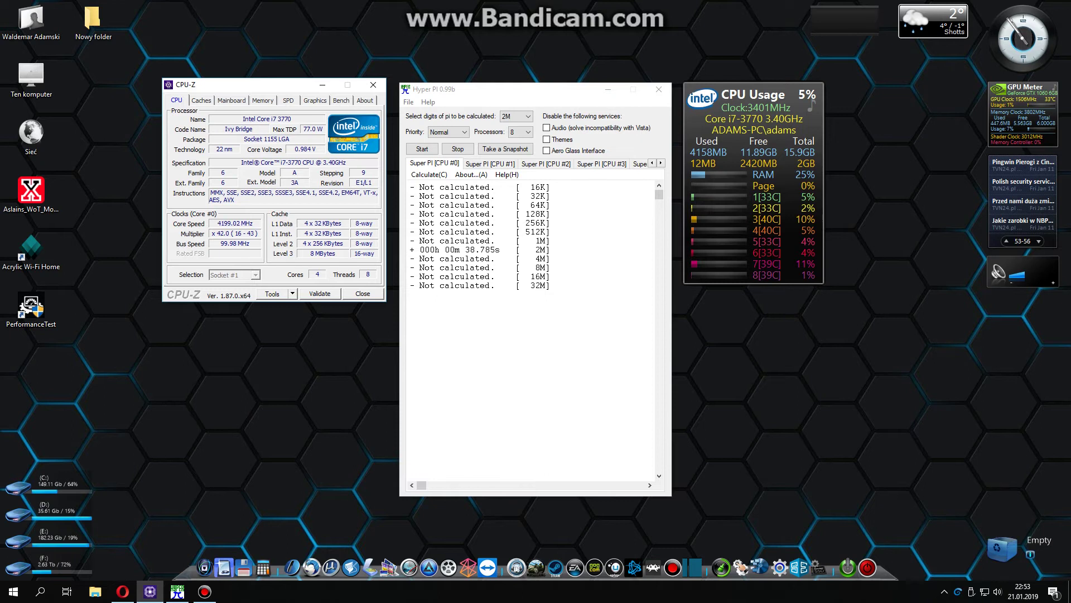
pyautogui.moveTo(123, 592)
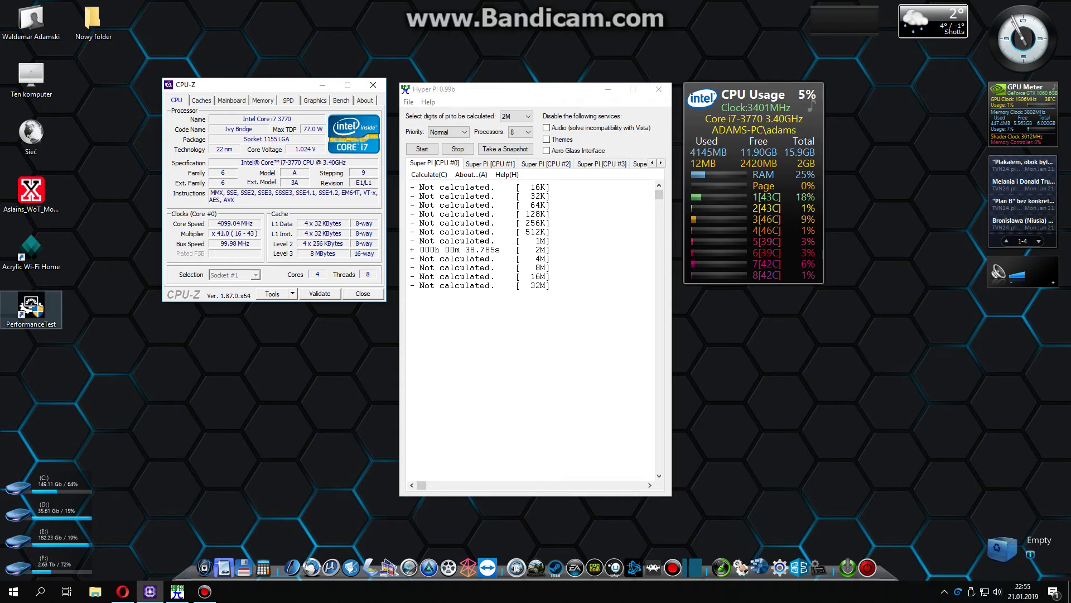
# - Launch PerformanceTest from the desktop and close the CPU-Z and Hyper PI windows
pyautogui.doubleClick(31, 307)
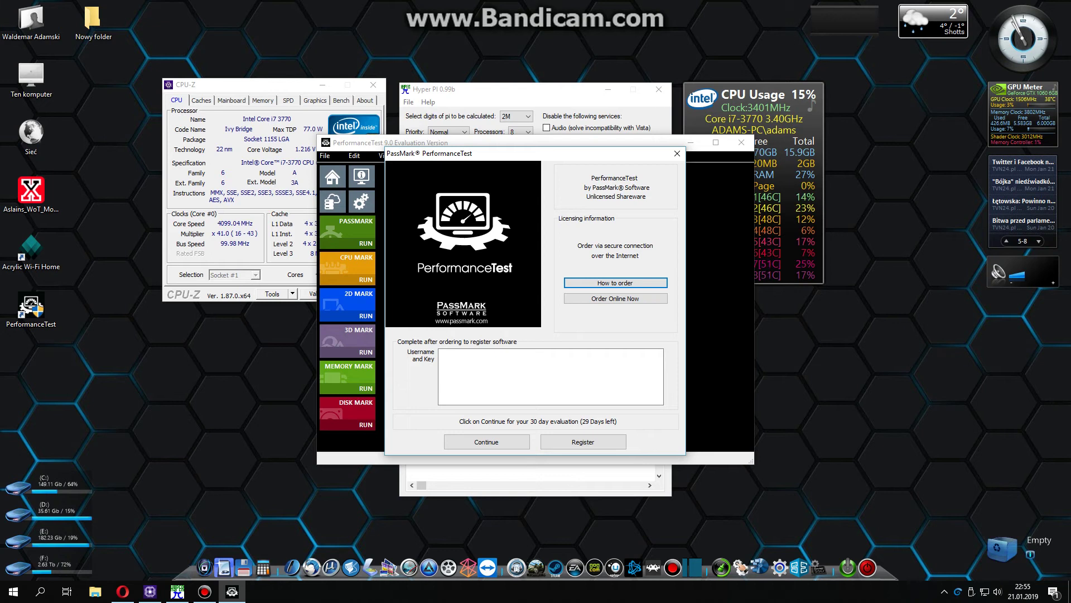
pyautogui.click(373, 84)
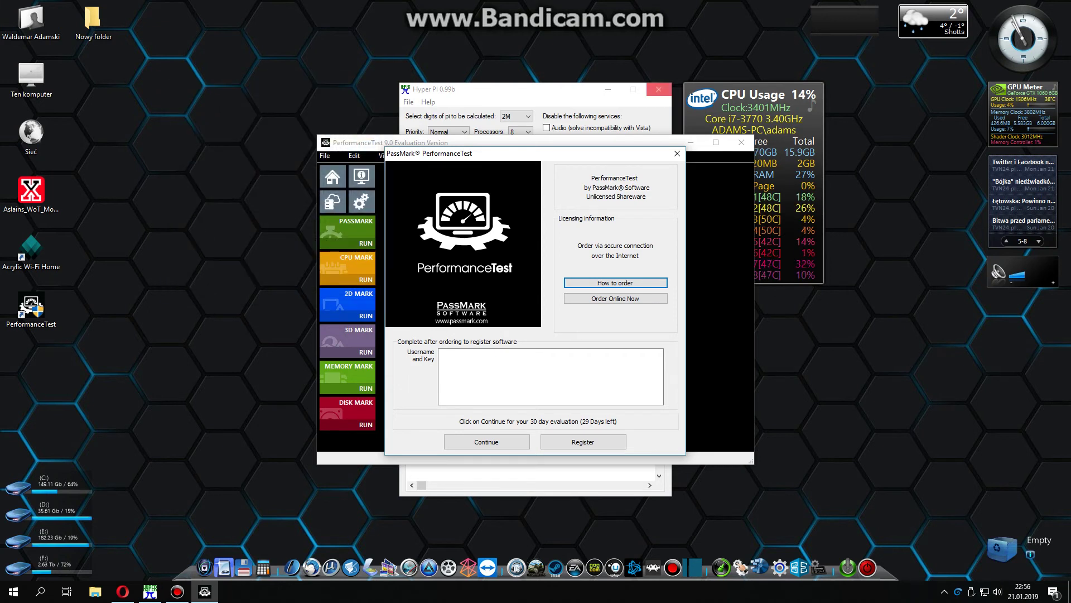
pyautogui.click(659, 90)
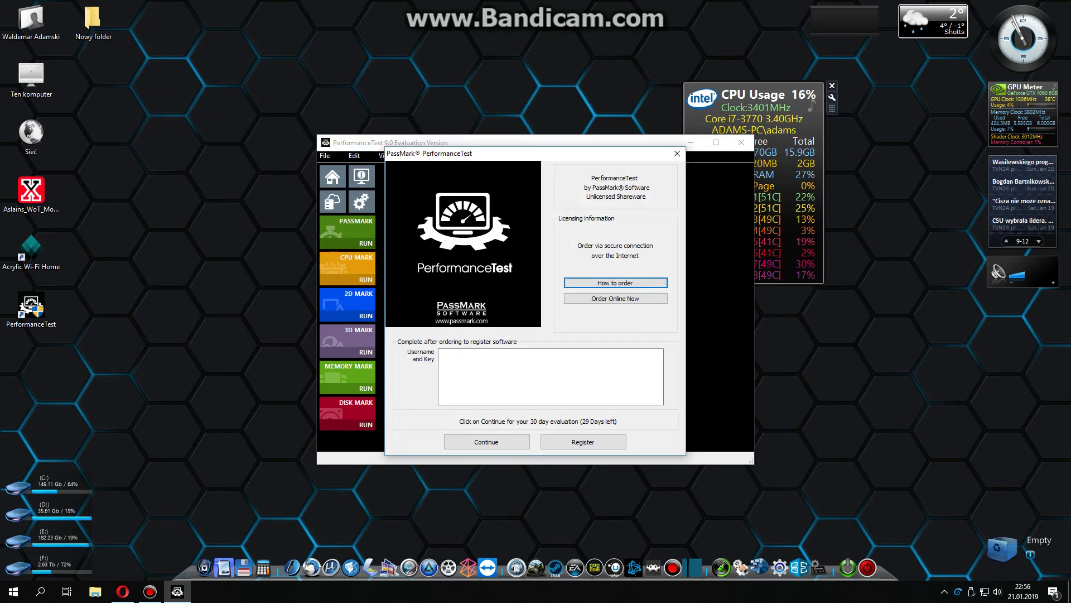
# - Move the CPU Usage gadget beside the GPU Meter and continue with the 30-day evaluation of PerformanceTest
pyautogui.moveTo(832, 110); pyautogui.dragTo(976, 109)
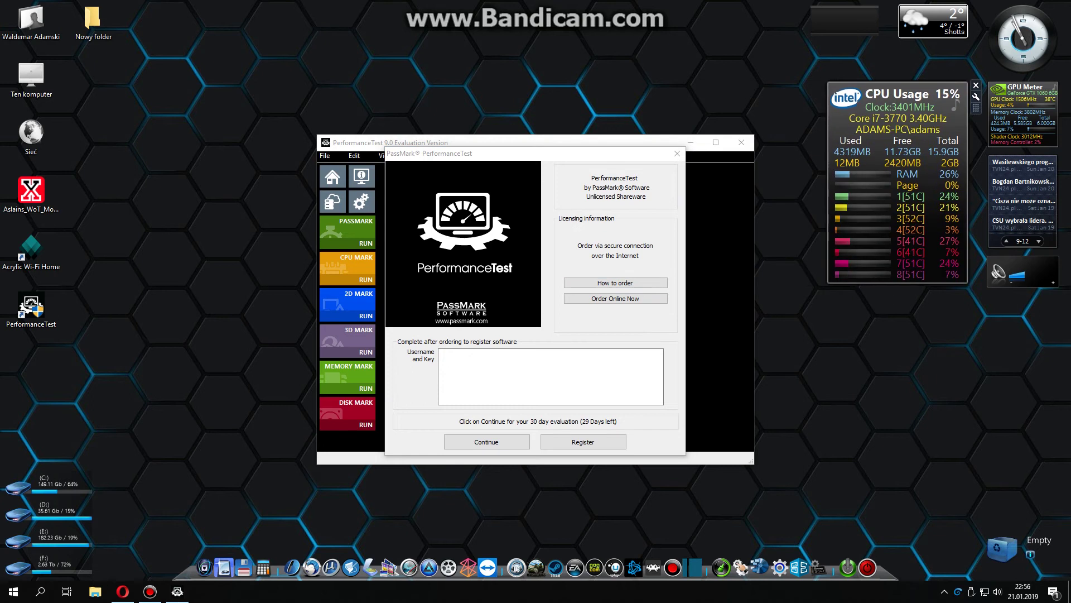
pyautogui.hotkey('alt', 'Tab')
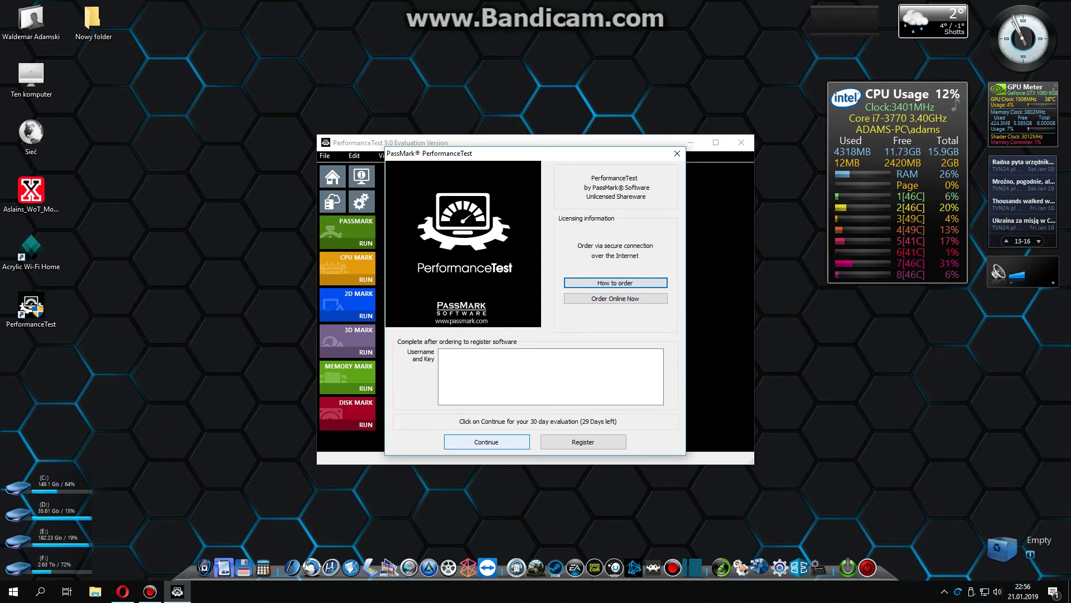
pyautogui.press('Return')
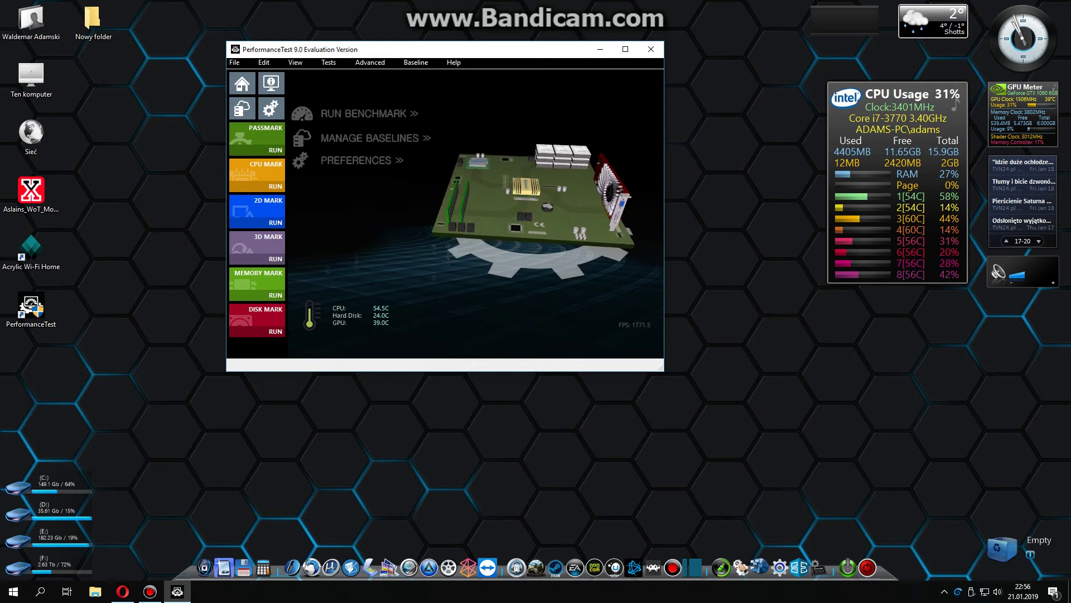
# - Open the CPU Mark results page in PerformanceTest and run all CPU tests
pyautogui.moveTo(150, 592)
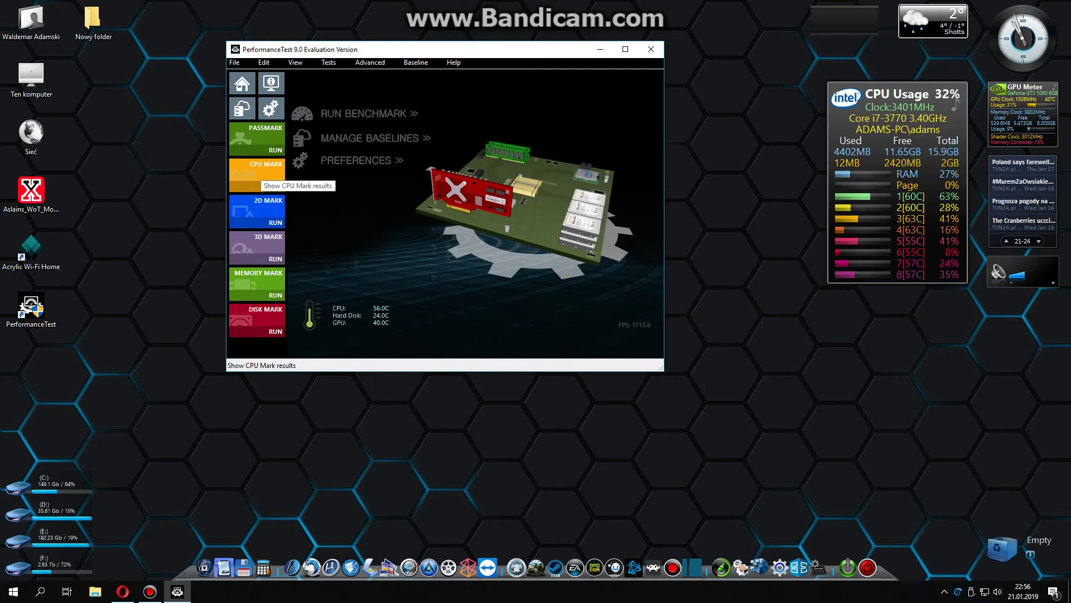
pyautogui.click(258, 175)
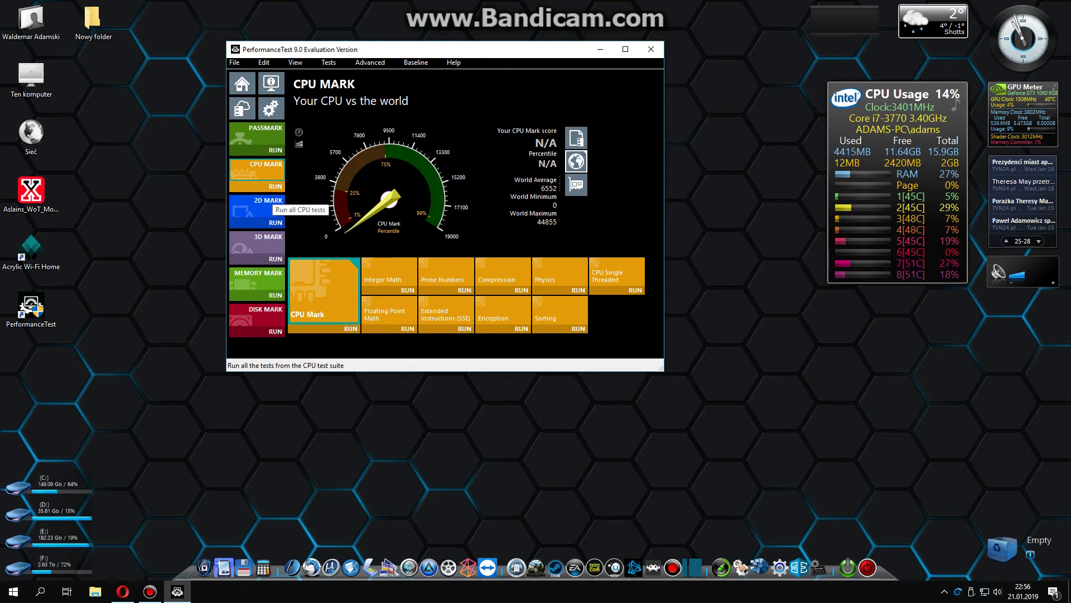
pyautogui.click(275, 186)
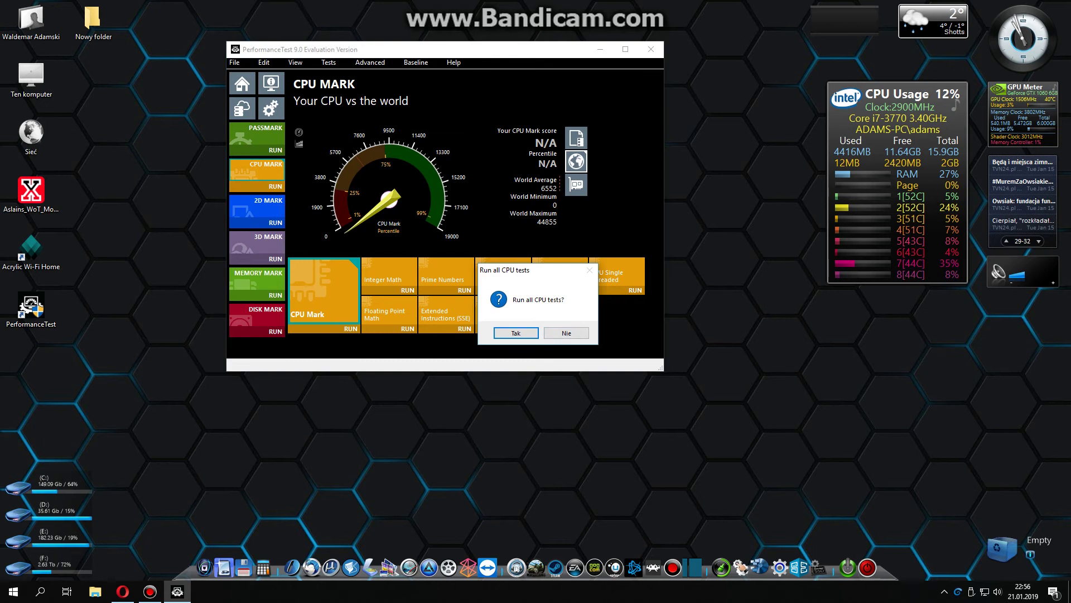
pyautogui.press('Return')
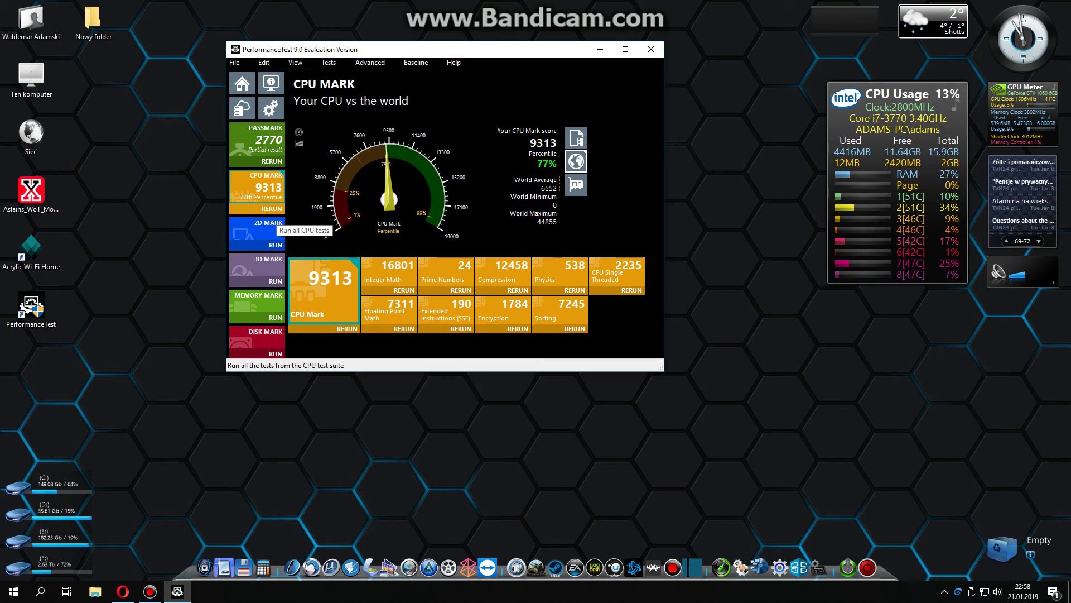
# - Rerun the complete CPU Mark test suite and agree to run all CPU tests
pyautogui.click(272, 211)
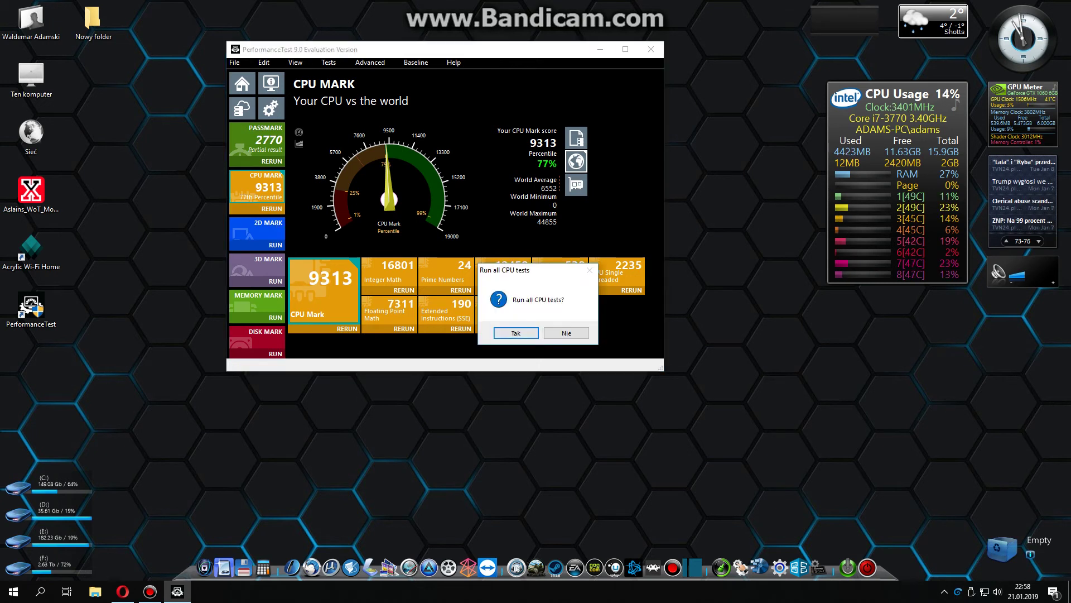
pyautogui.click(517, 333)
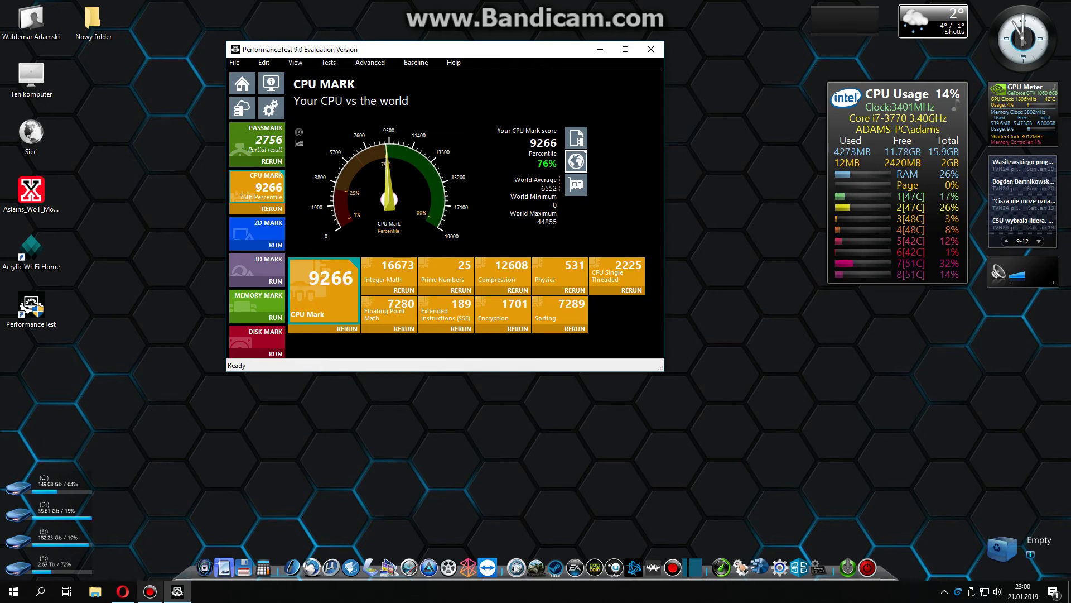
# - Switch to Opera to check the Intel Core i7-3770 entry in the PassMark chart, and return to PerformanceTest
pyautogui.hotkey('alt', 'Tab')
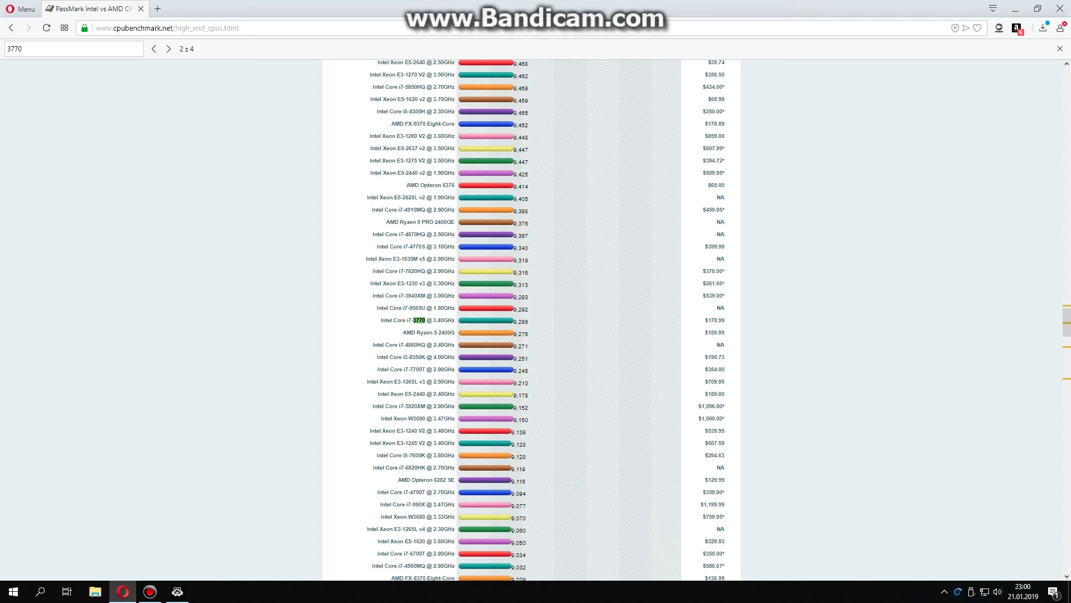
pyautogui.click(123, 592)
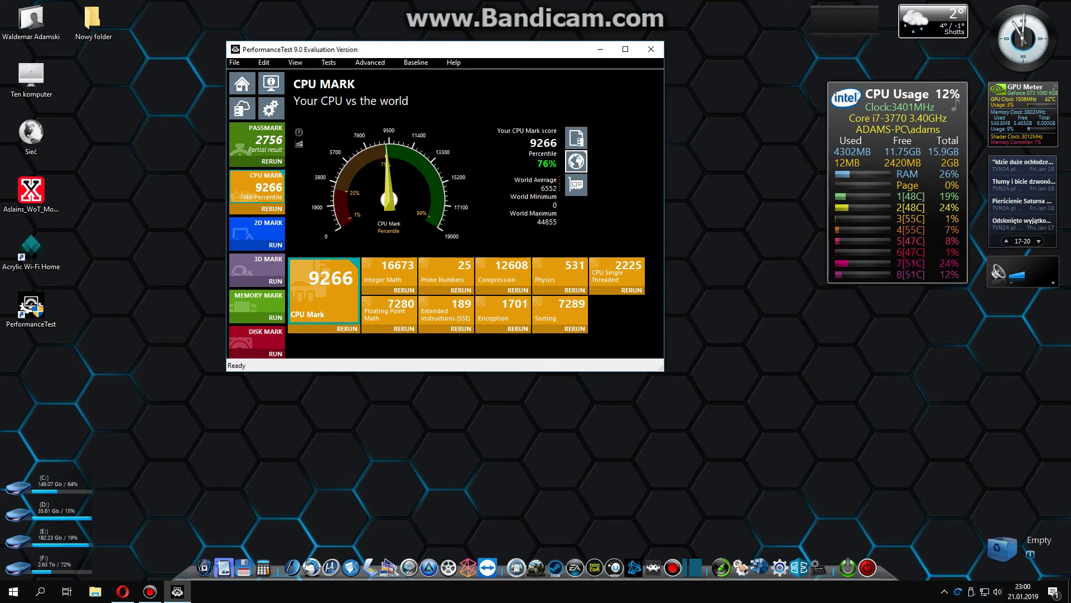
pyautogui.click(150, 592)
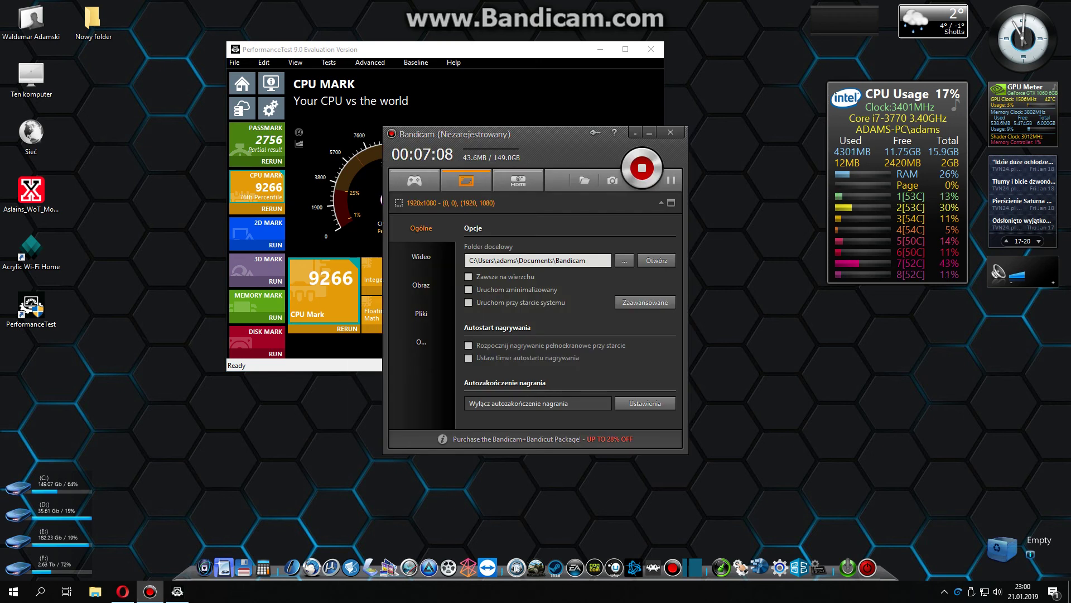